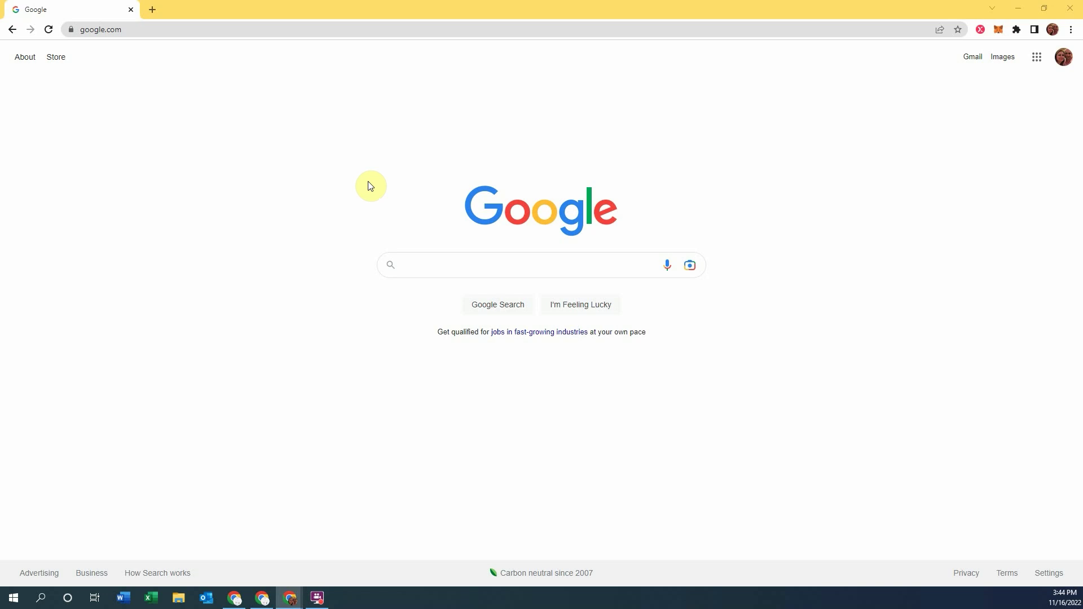
Step: Go to app.stormx.io in Chrome's address bar
click(140, 29)
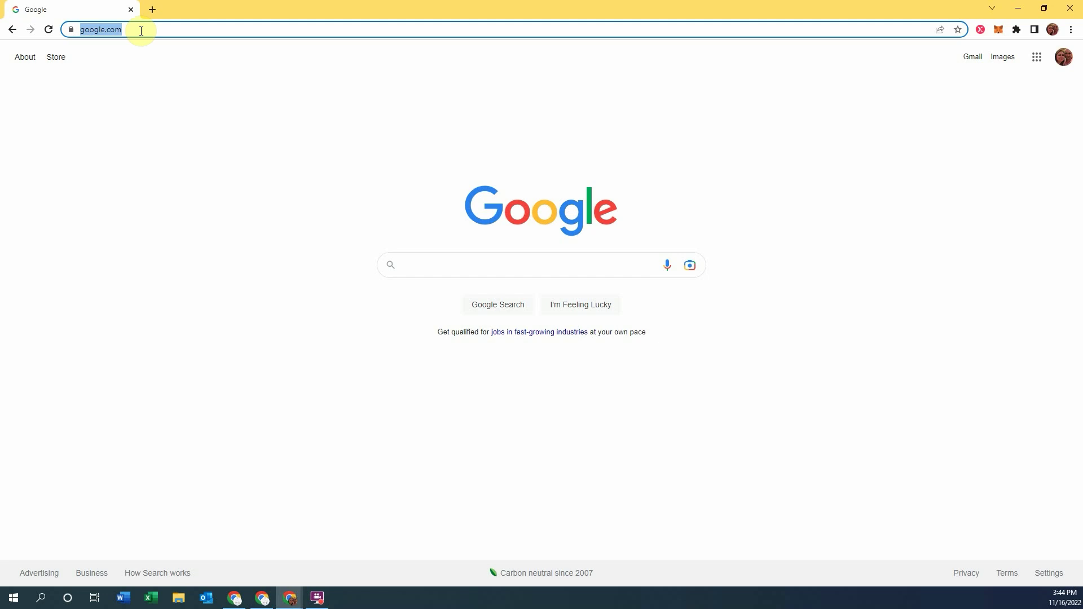
text(app.stormx.io)
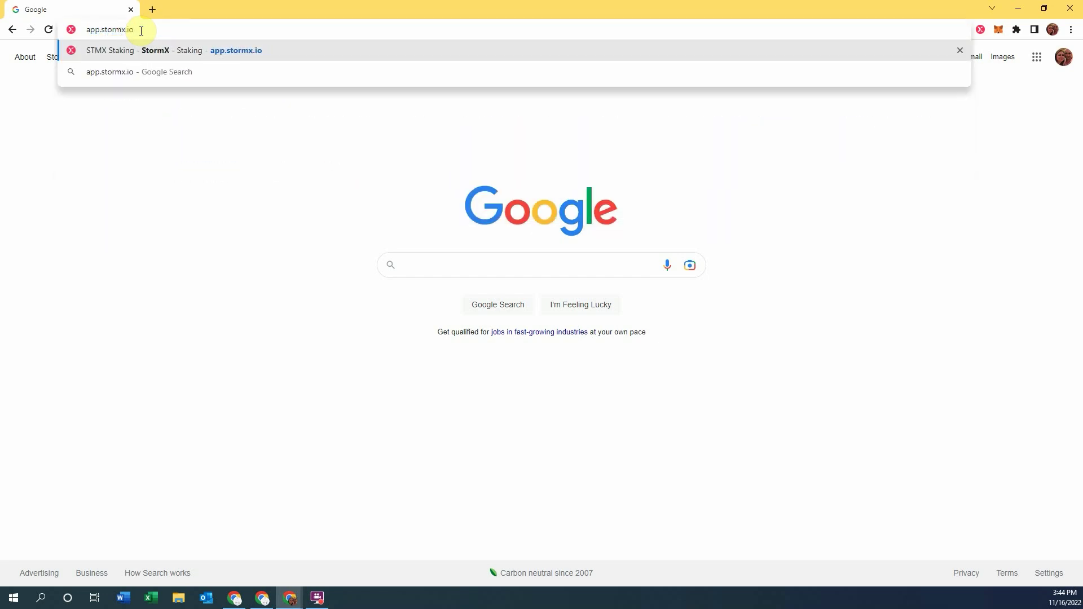
key(Return)
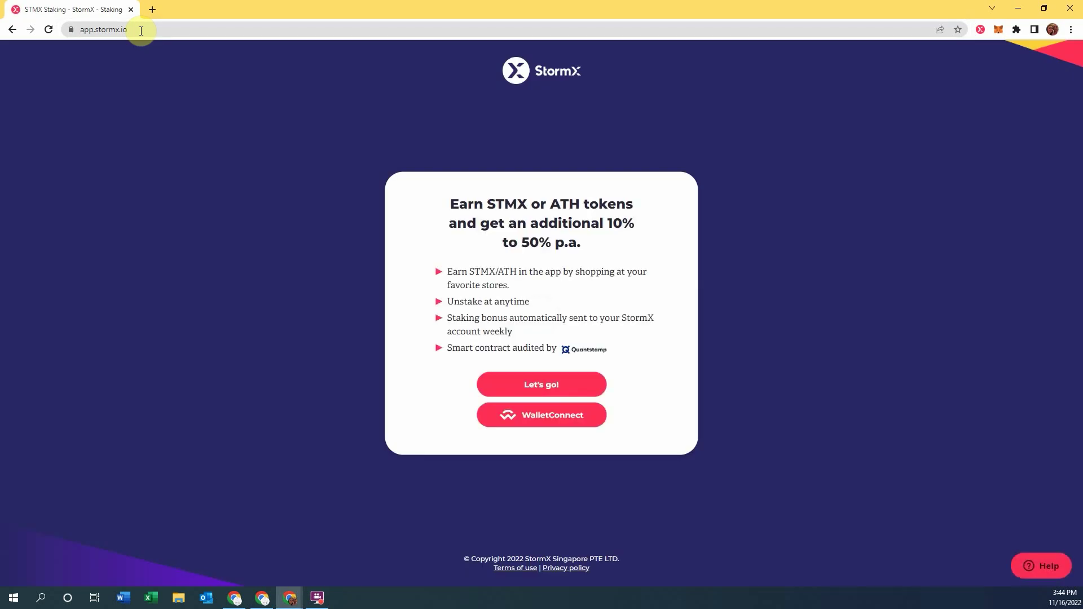
Step: Enter the dashboard and request unstaking the full 6,575,400 deprecated STMX stake
click(541, 386)
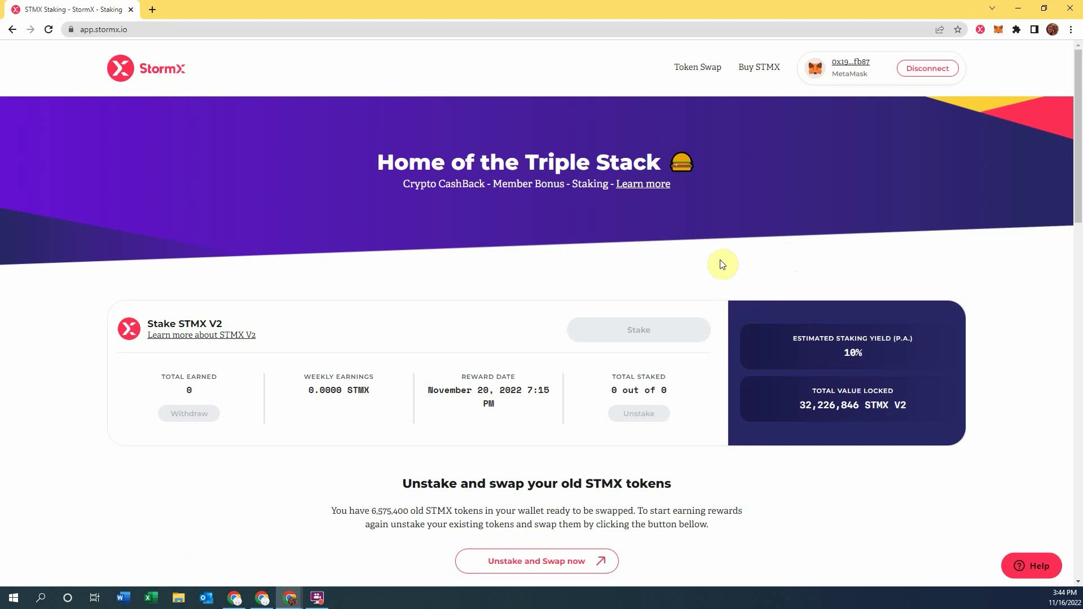
scroll(721, 265, down, 2)
scroll(722, 264, down, 1)
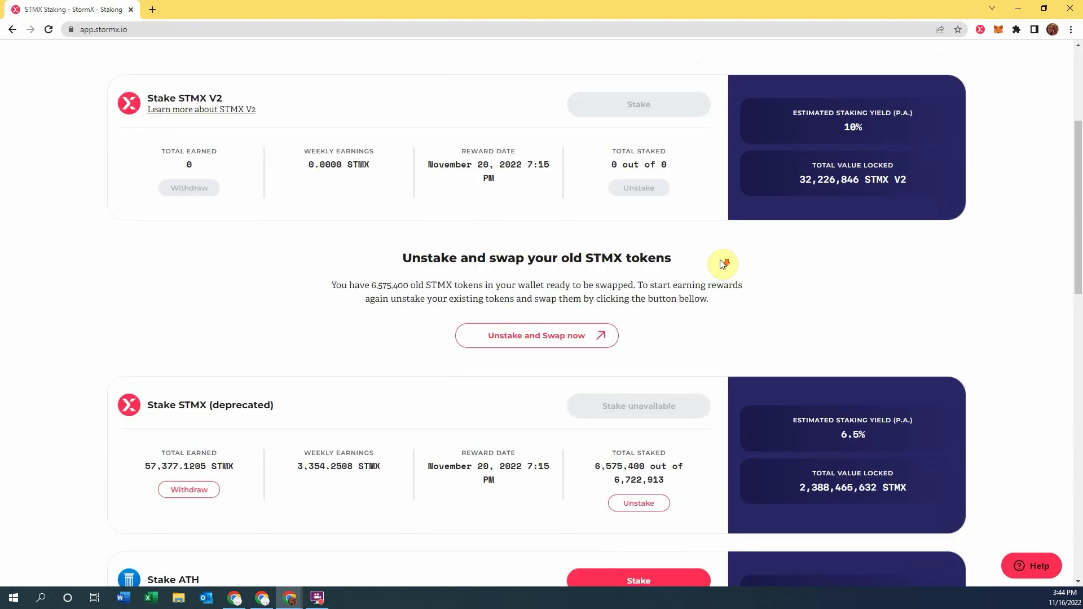
scroll(721, 264, down, 1)
scroll(722, 264, up, 1)
click(651, 508)
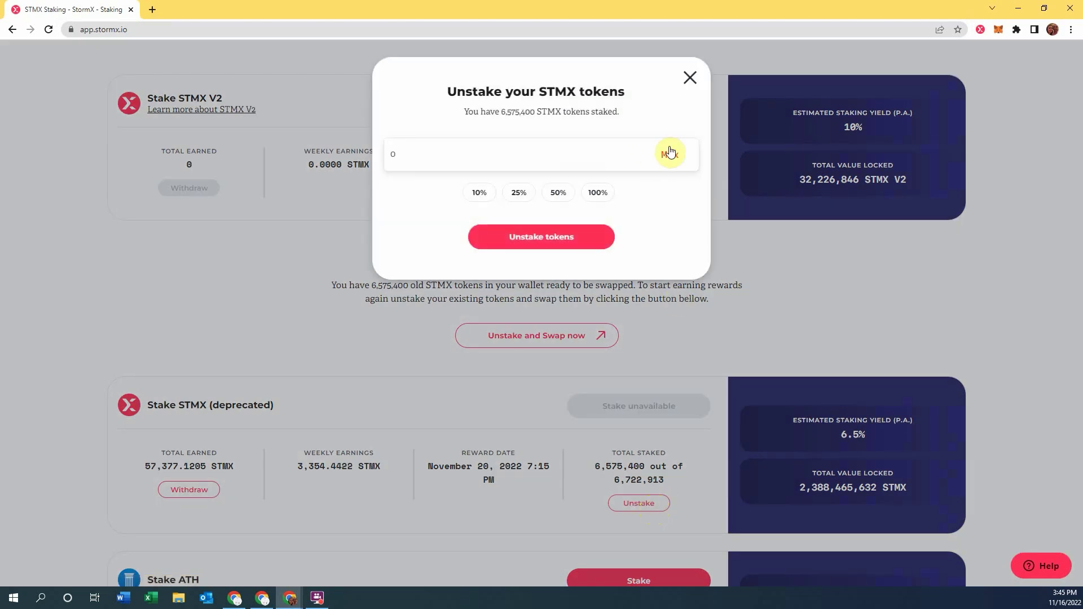
click(667, 153)
click(544, 240)
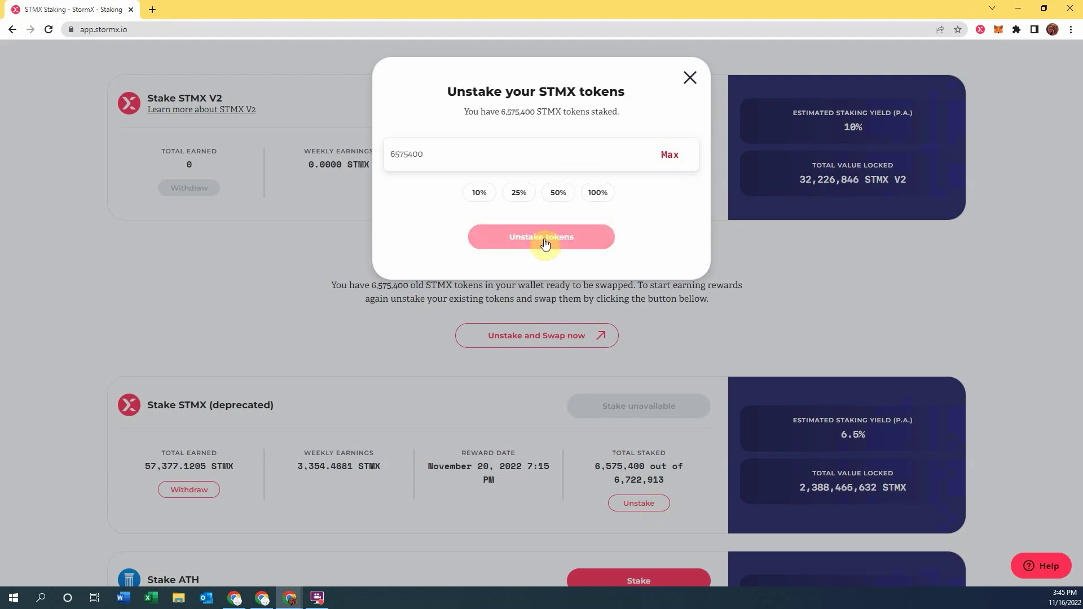
click(544, 236)
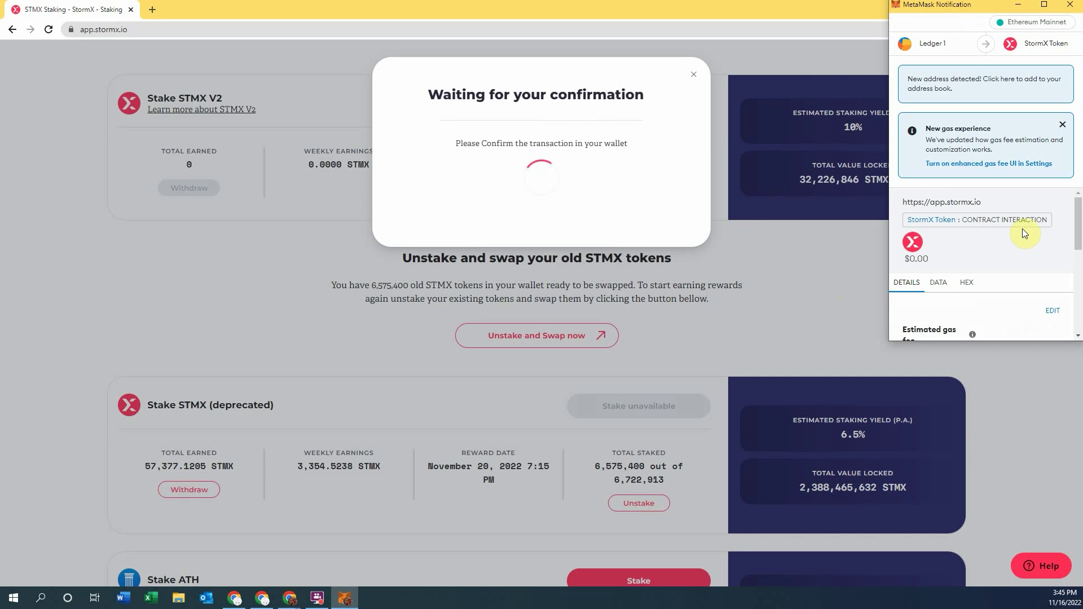
scroll(1009, 229, down, 3)
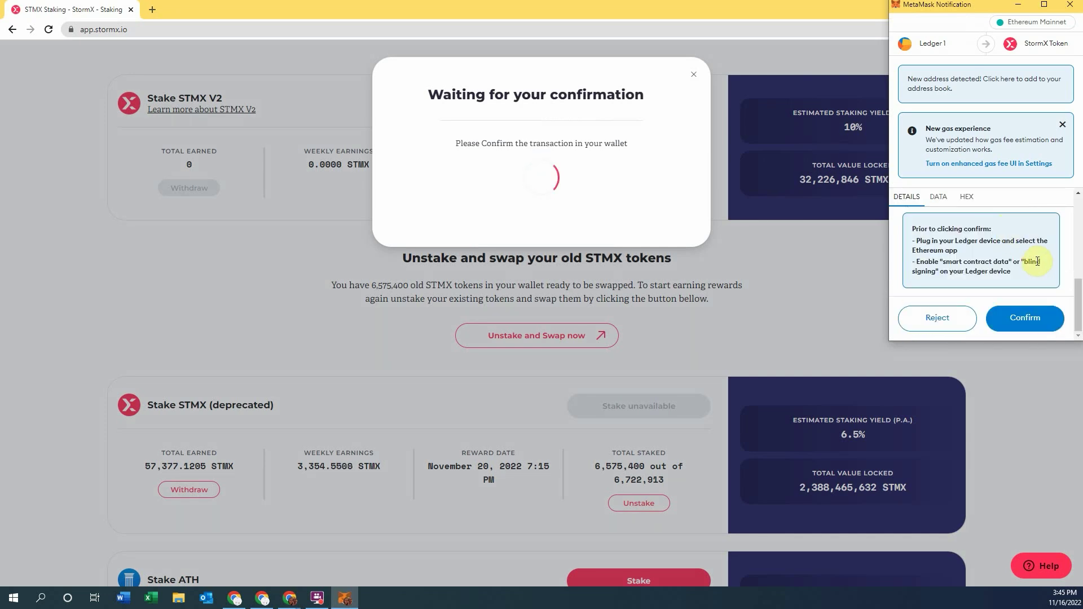
Step: Confirm the unstake in MetaMask, dismiss Success, and start swapping 6,722,913 old STMX
click(1046, 319)
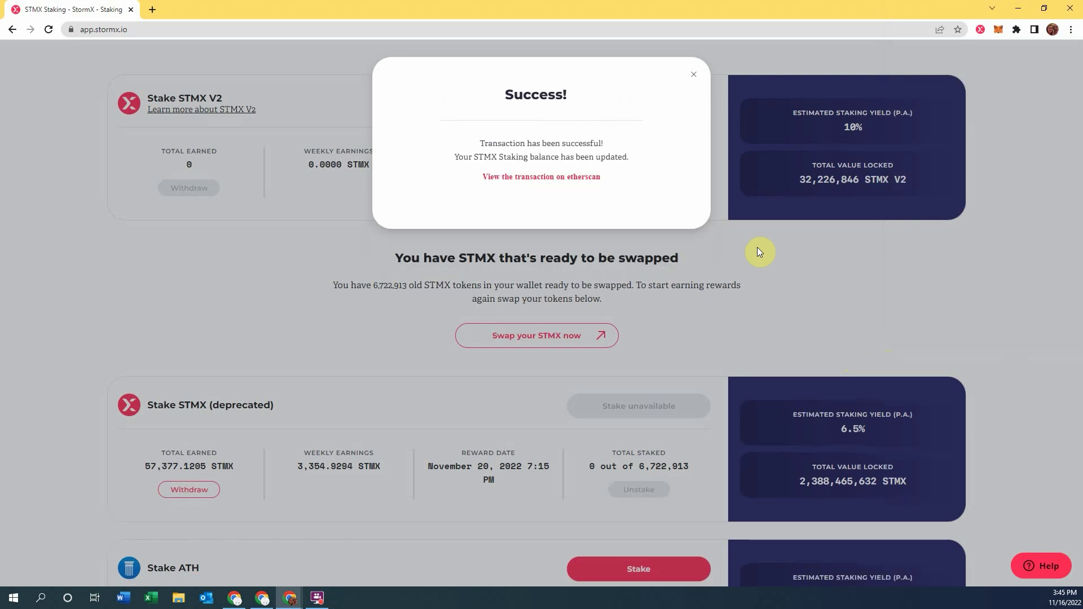
click(693, 80)
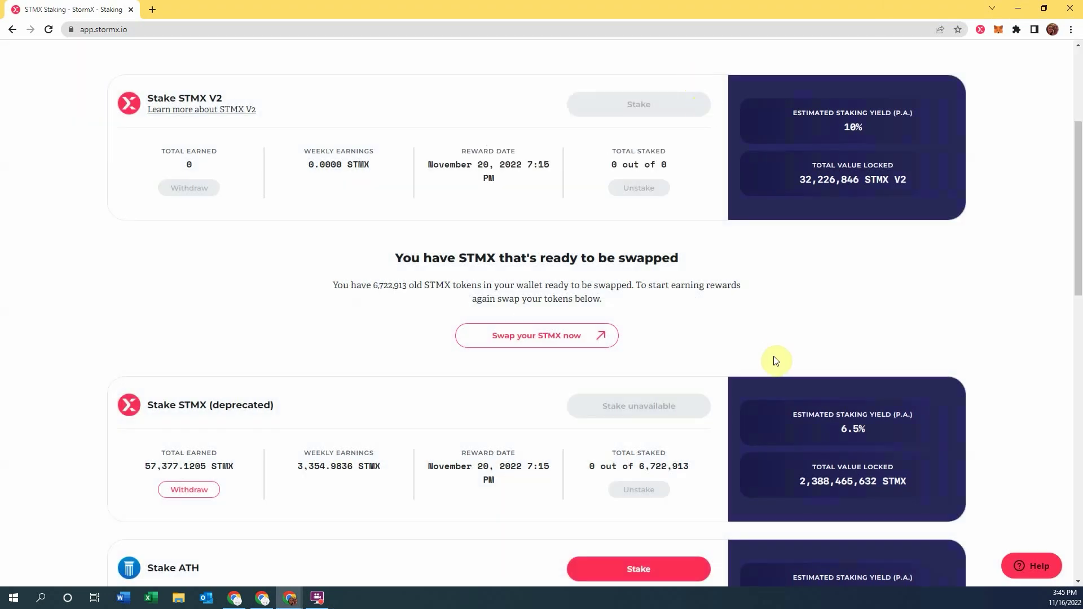
click(548, 344)
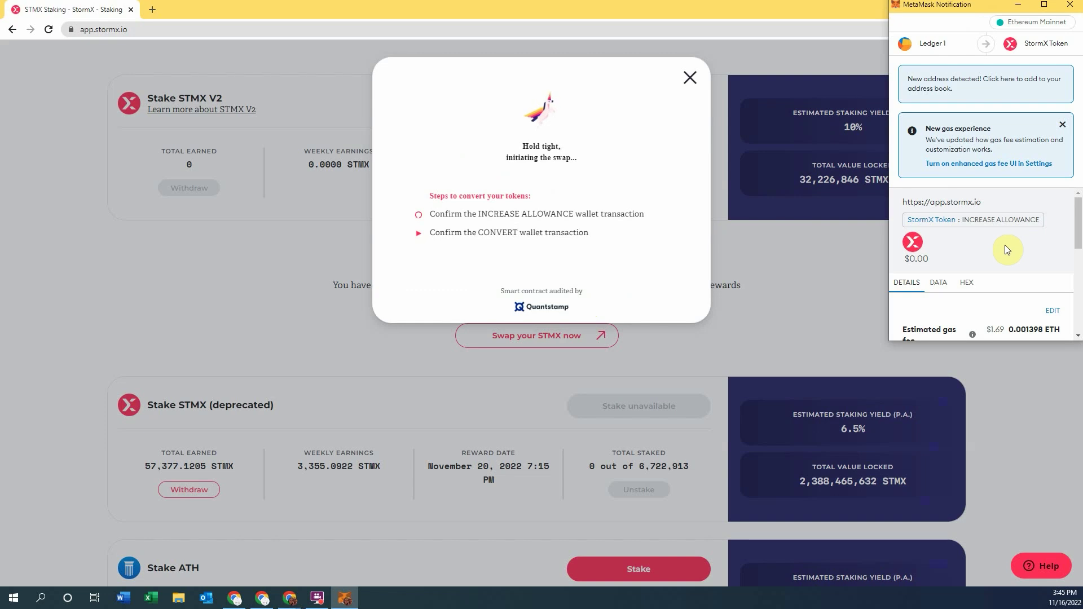
scroll(1007, 249, down, 3)
scroll(1007, 248, down, 2)
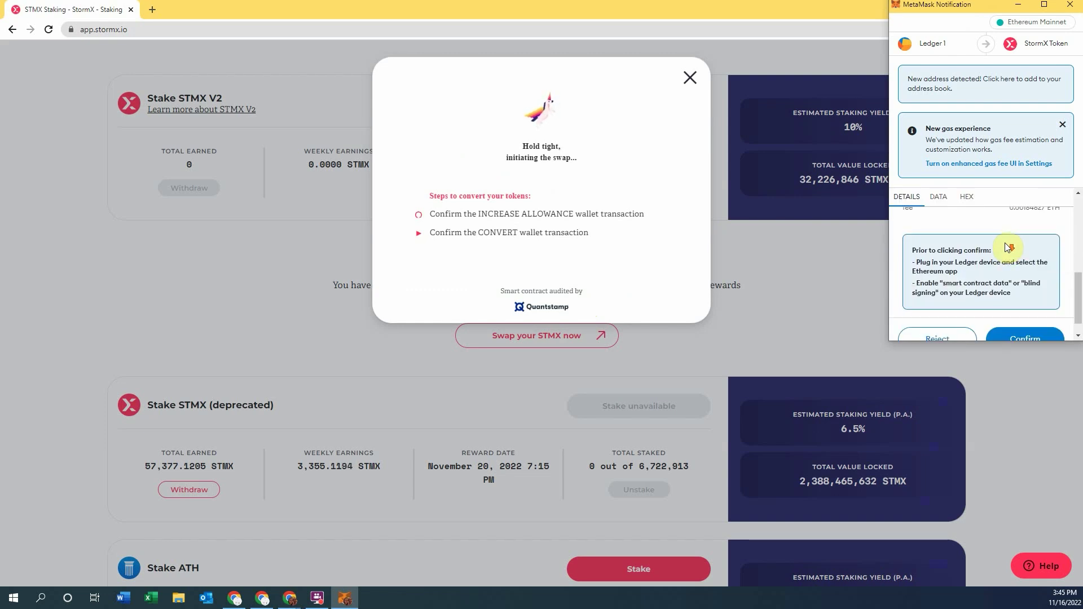
scroll(1007, 248, down, 1)
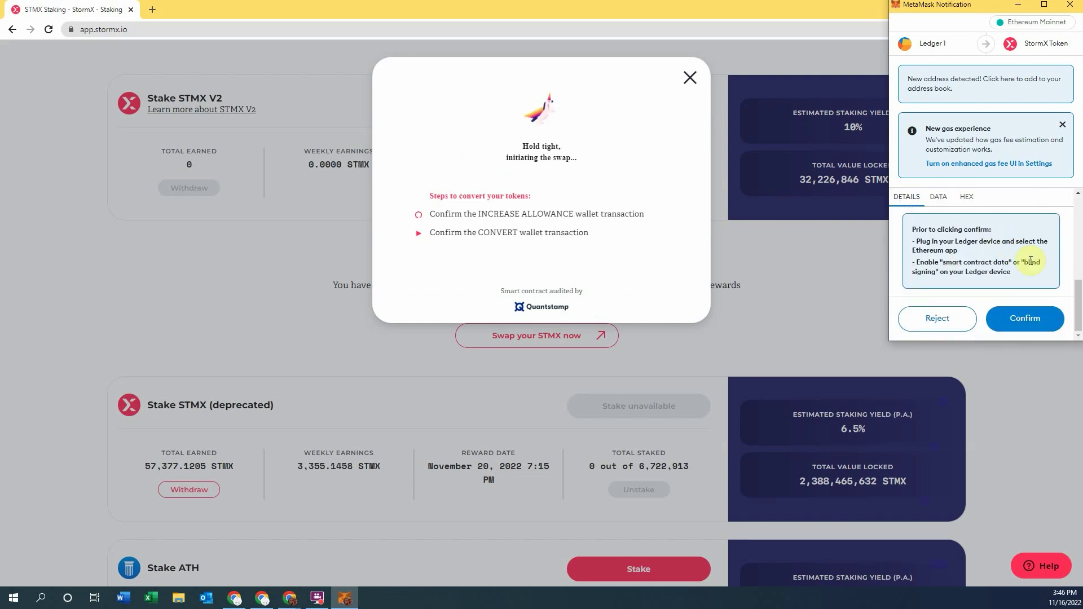
Step: Confirm the INCREASE ALLOWANCE transaction in the MetaMask notification
click(1038, 325)
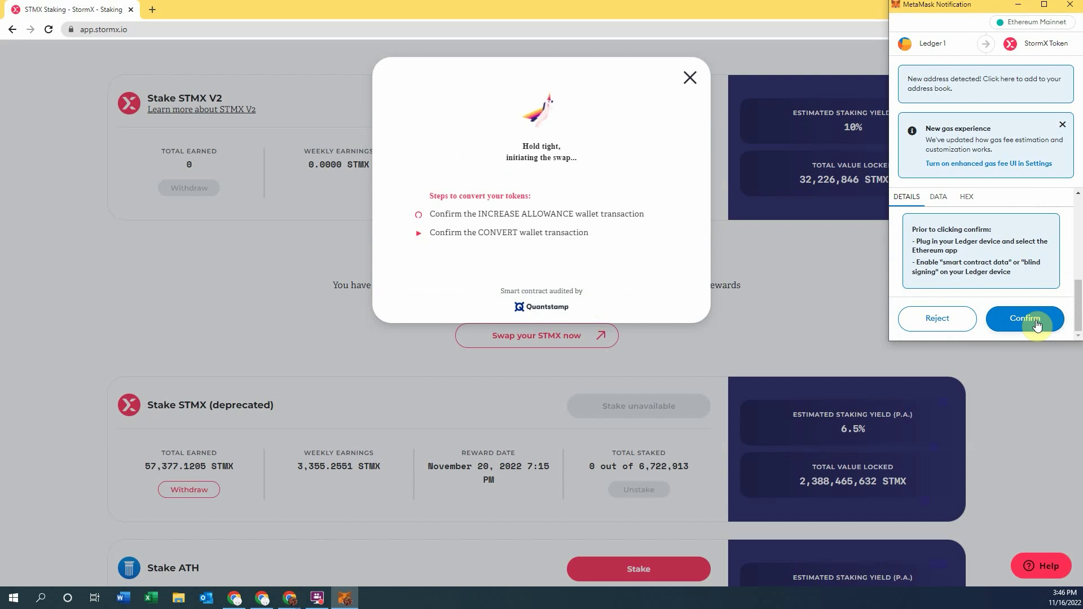
click(1038, 325)
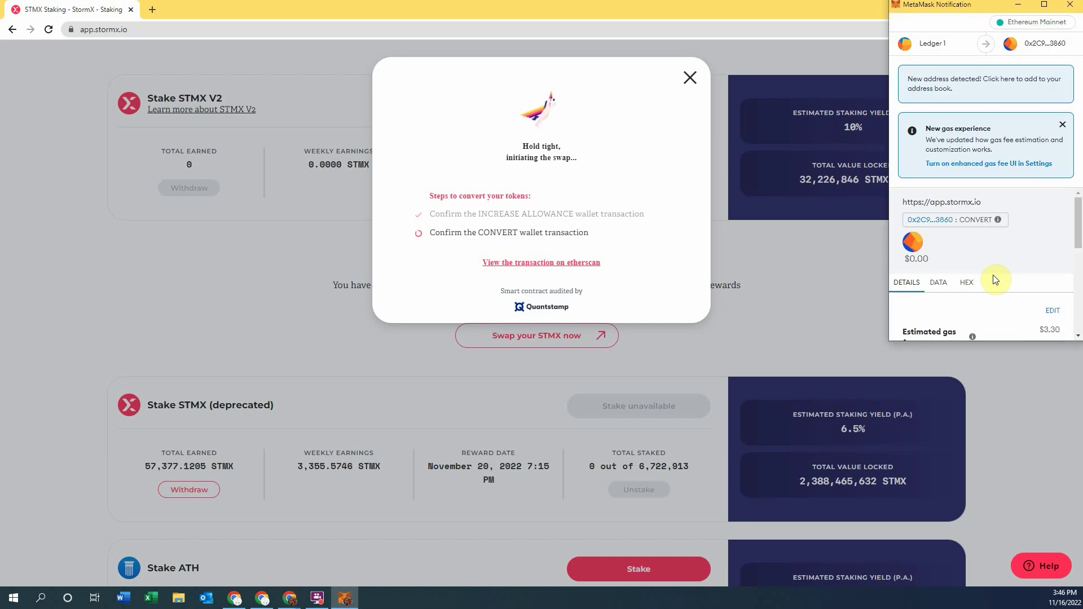
scroll(1007, 272, down, 1)
scroll(1007, 271, down, 3)
scroll(1006, 271, down, 2)
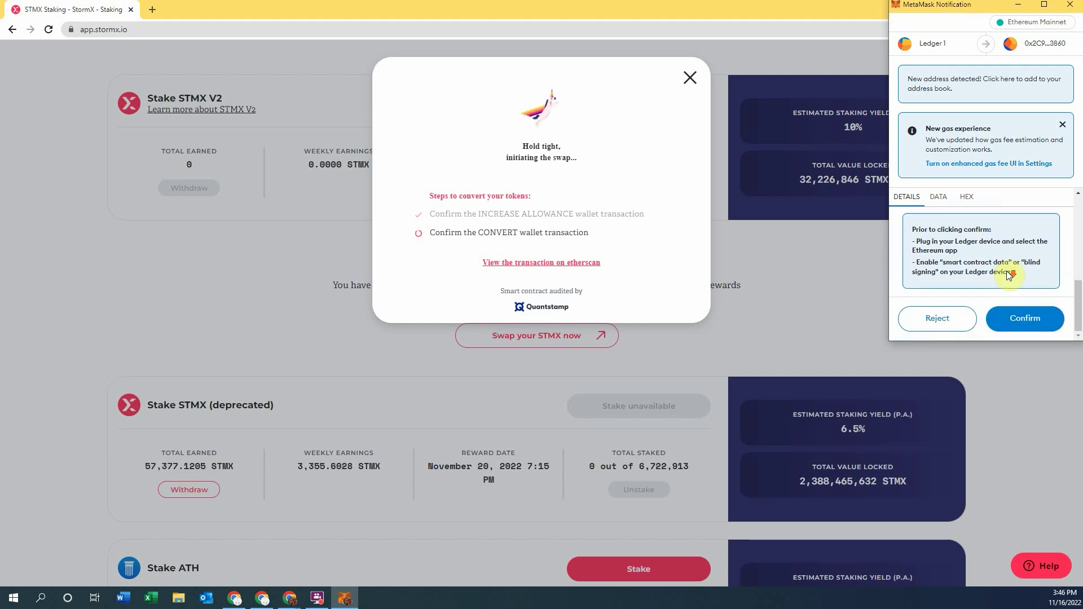
Step: Confirm the CONVERT transaction in MetaMask for the 6722913 STMX swap
click(1034, 323)
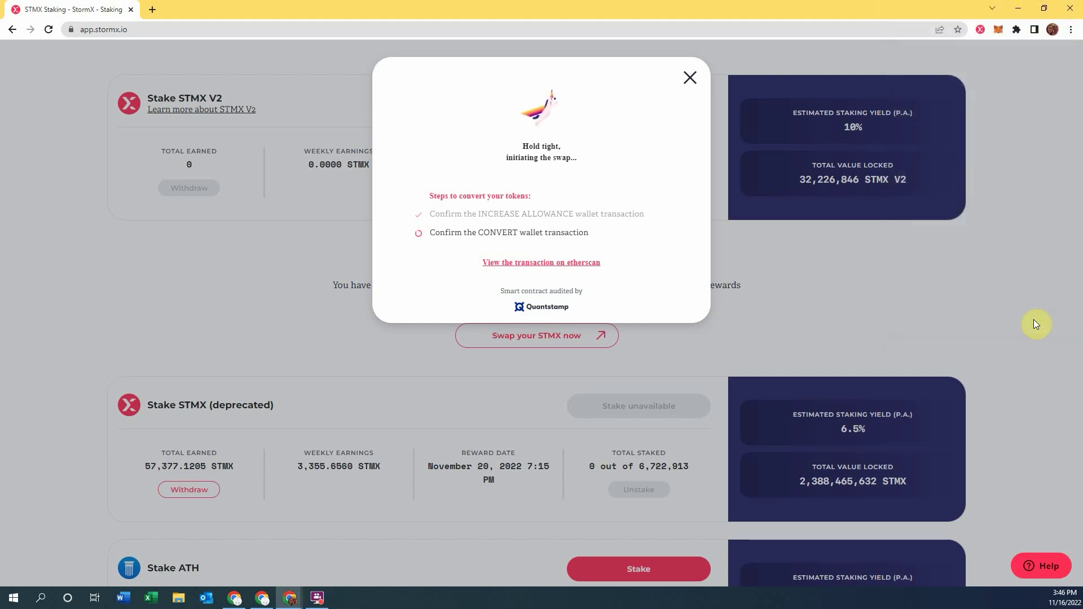